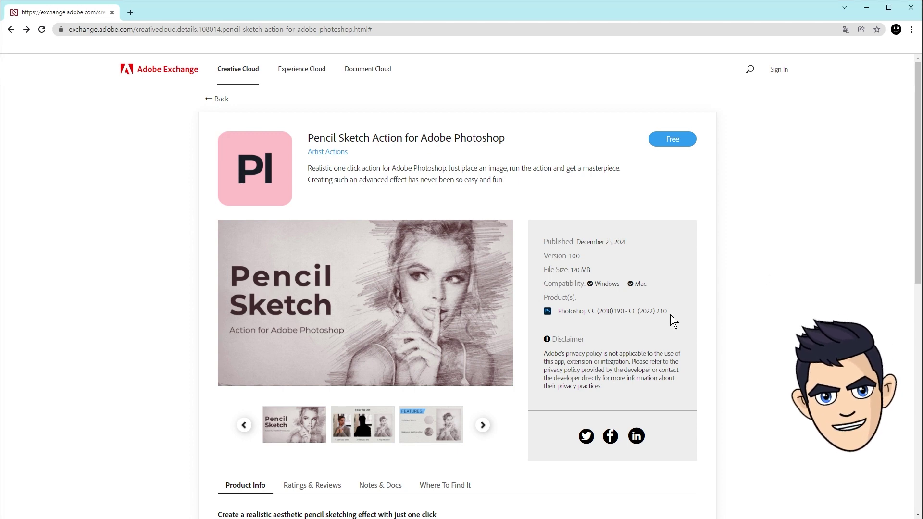
# Enlarge the Pencil Sketch action's preview and browse its slides through the Features slide.
pyautogui.moveTo(668, 311); pyautogui.dragTo(596, 312)
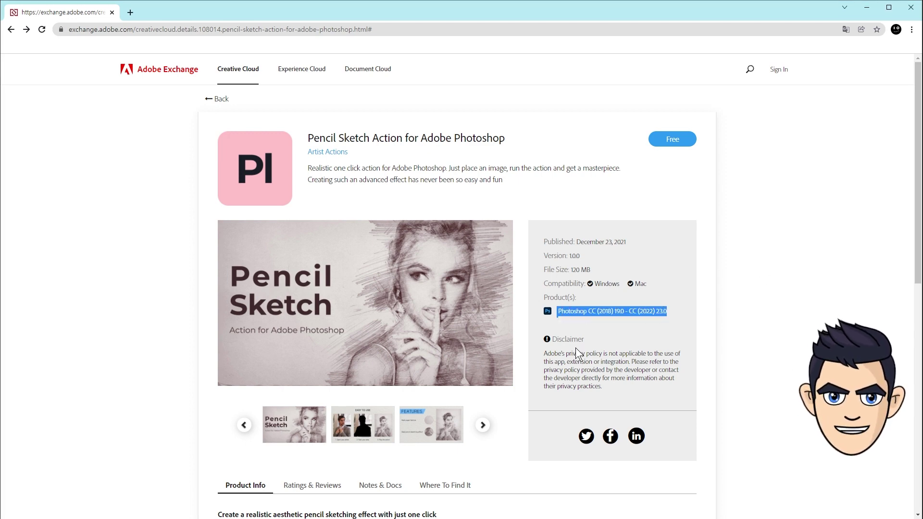
pyautogui.click(435, 301)
pyautogui.click(901, 289)
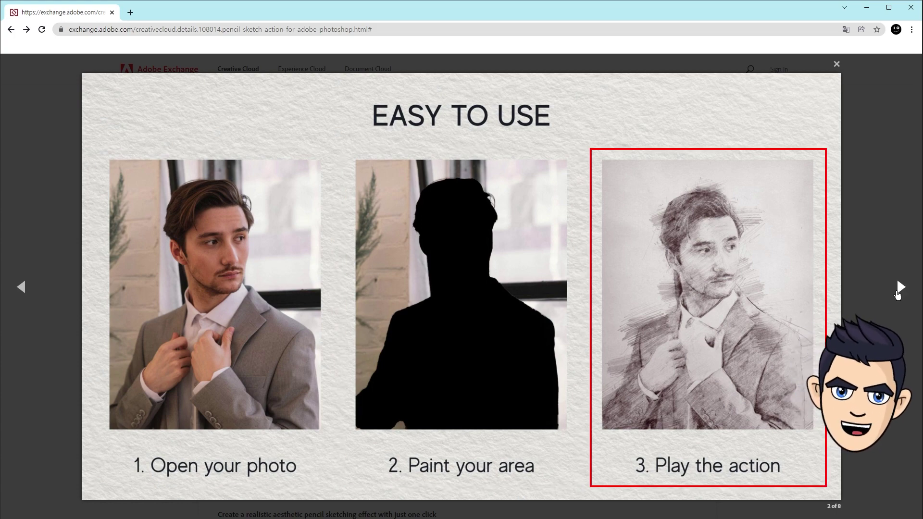
pyautogui.click(897, 293)
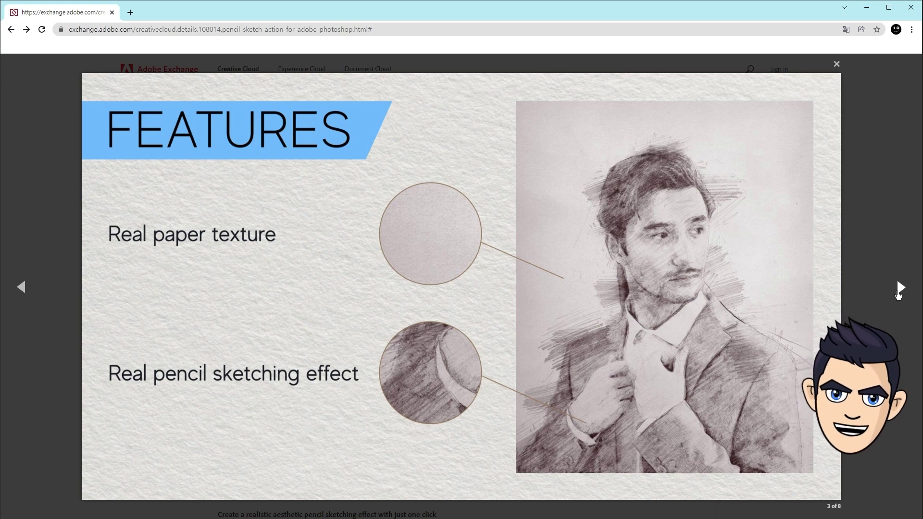
pyautogui.click(896, 294)
# Reach the woman's photo-and-sketch slide, close the gallery, and request the free action.
pyautogui.click(897, 294)
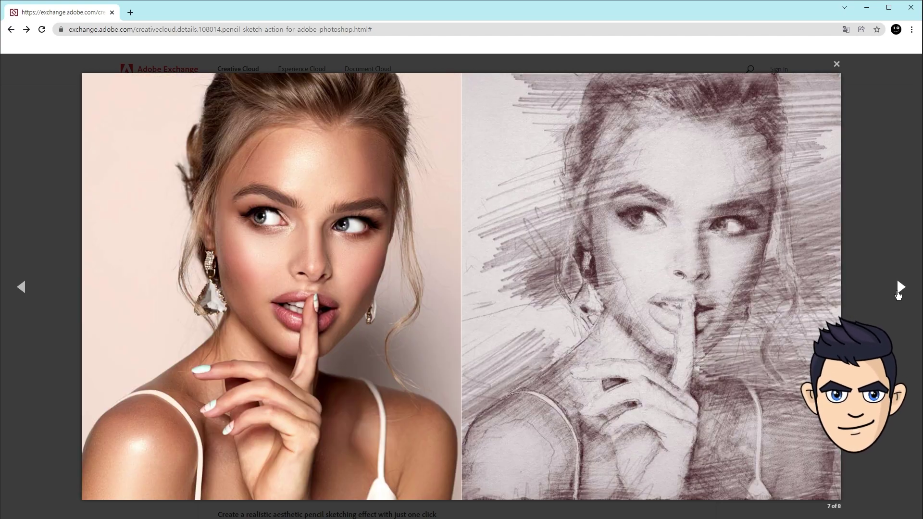
pyautogui.click(835, 65)
pyautogui.click(668, 140)
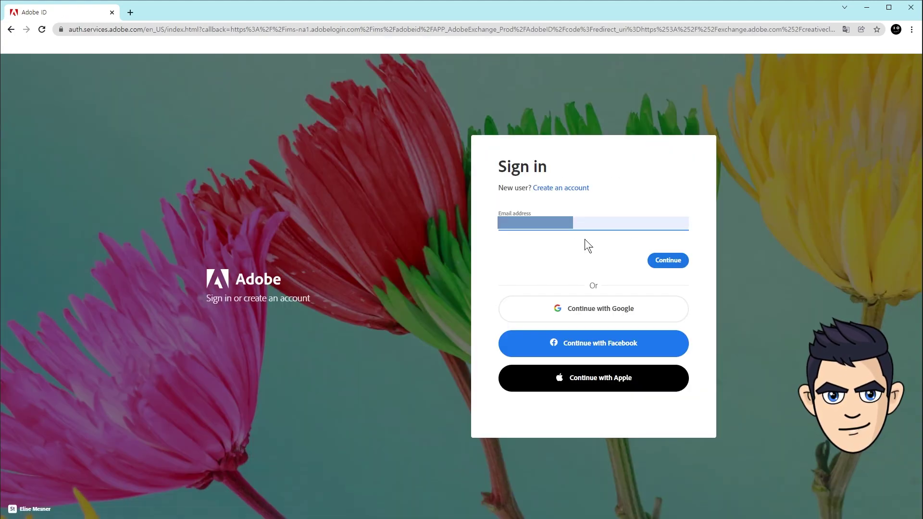
# Sign in, let Creative Cloud Desktop install the Pencil Sketch plugin, and select its downloaded files.
pyautogui.click(667, 259)
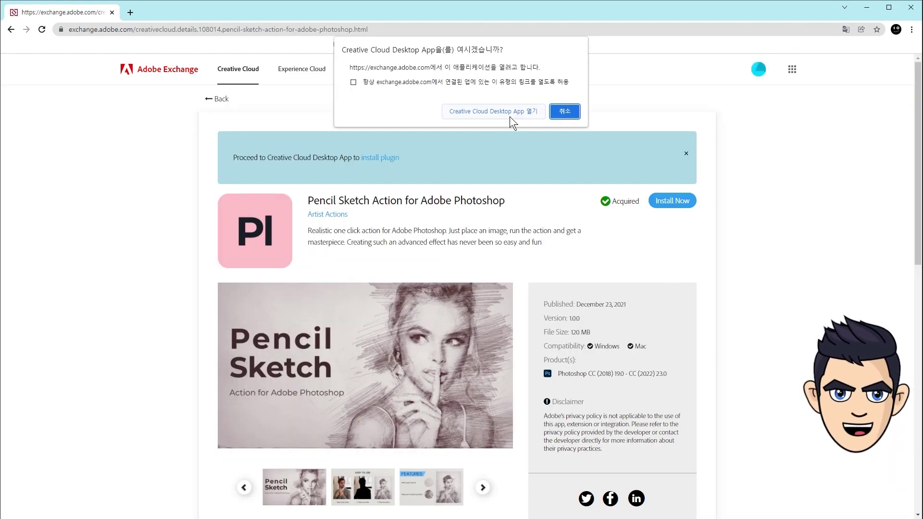
pyautogui.click(517, 110)
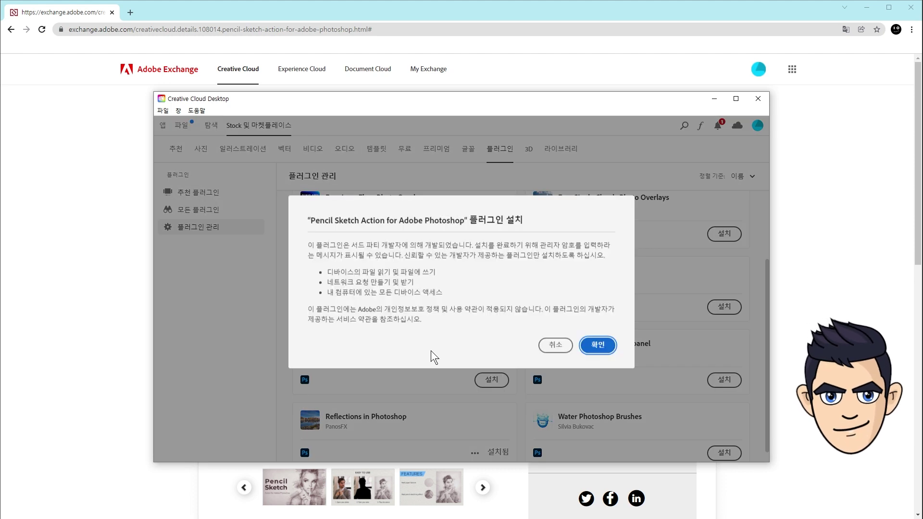
pyautogui.click(597, 344)
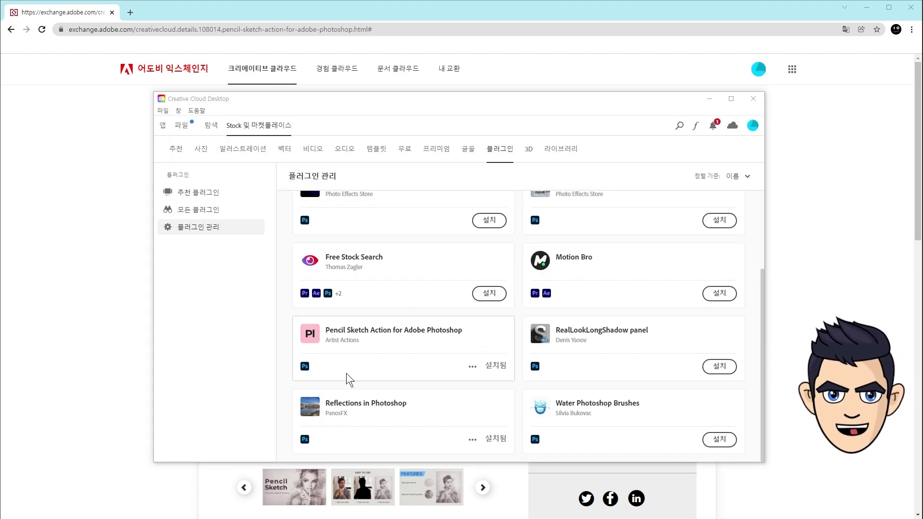
pyautogui.moveTo(513, 313); pyautogui.dragTo(436, 227)
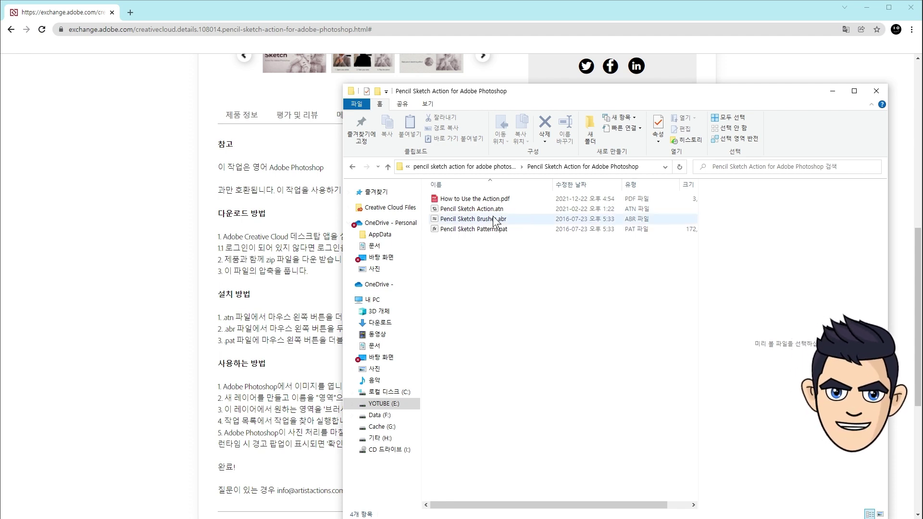
# Load Pencil Sketch Action.atn and Pencil Sketch Brushes.abr into Photoshop, then select the Patterns.pat file.
pyautogui.click(463, 211)
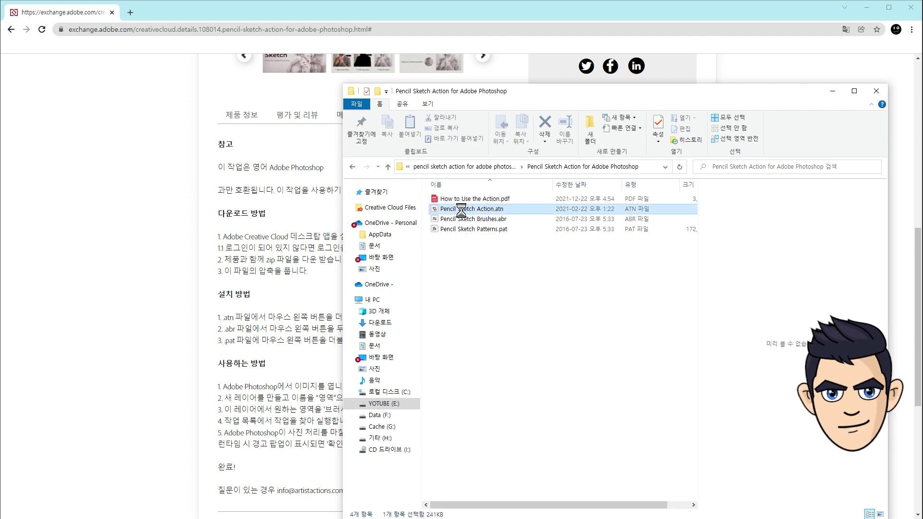
pyautogui.doubleClick(462, 212)
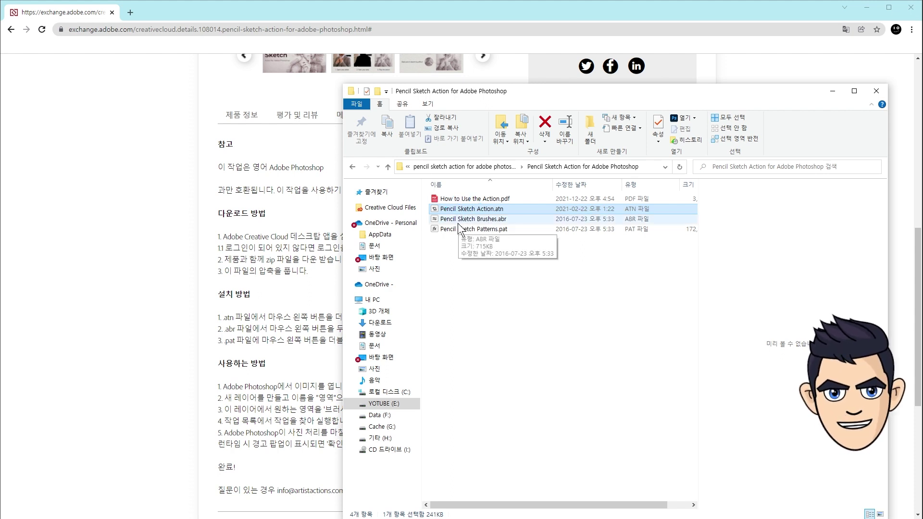
pyautogui.click(442, 219)
pyautogui.doubleClick(442, 219)
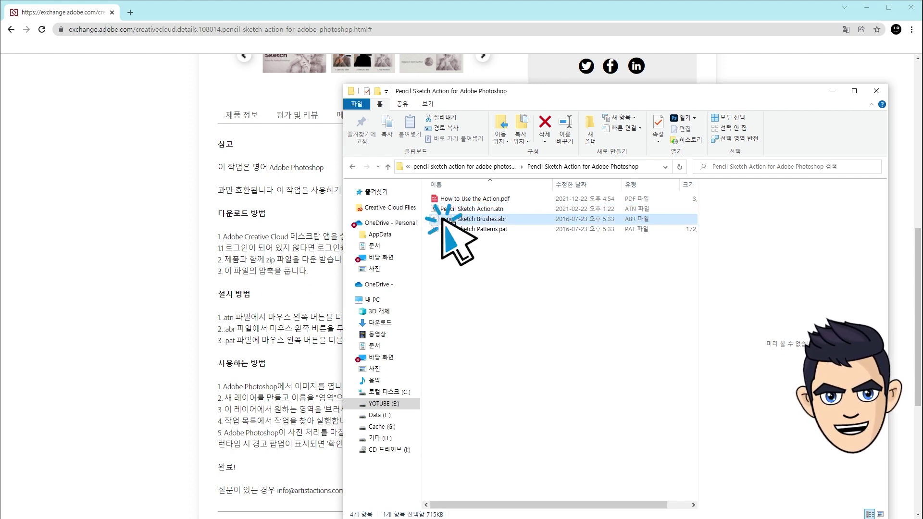
pyautogui.click(451, 230)
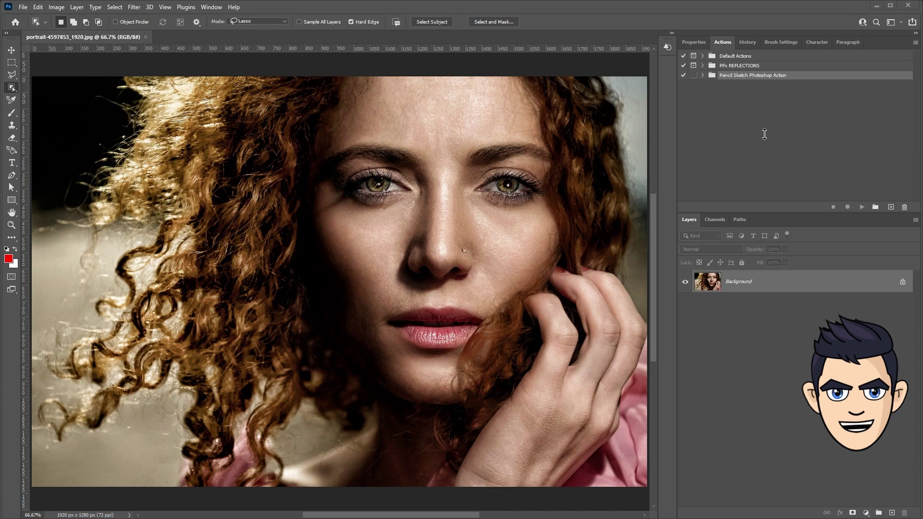
# Expand the Pencil Sketch Photoshop Action set to review its steps, then check the 1920 × 1280 px, 72 ppi image size.
pyautogui.click(783, 139)
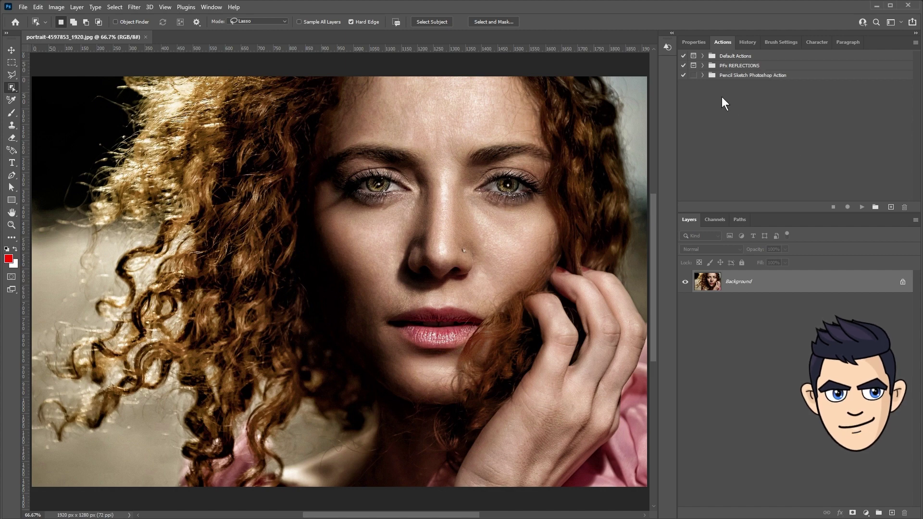
pyautogui.click(702, 75)
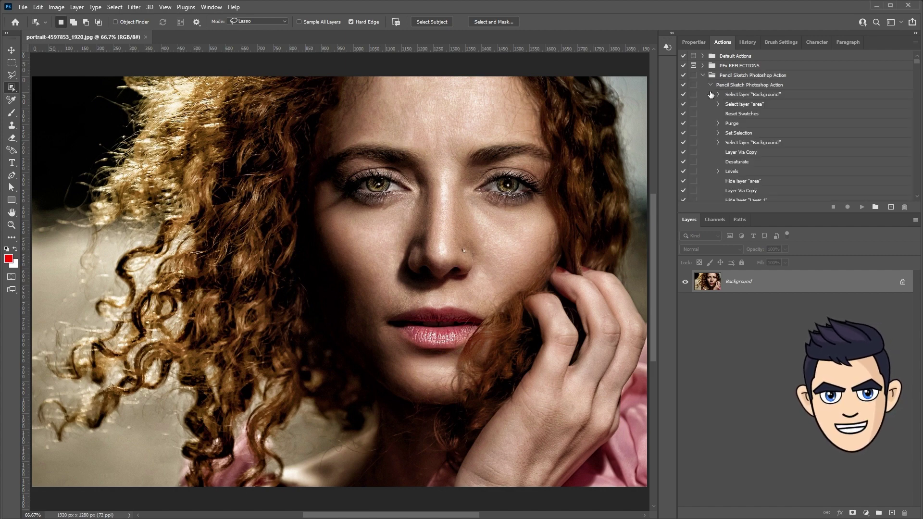
pyautogui.moveTo(916, 61); pyautogui.dragTo(915, 198)
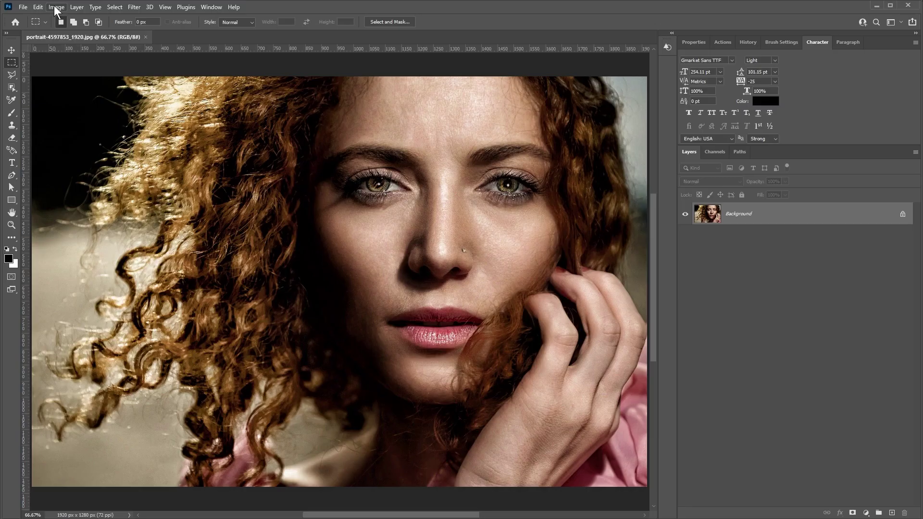
pyautogui.click(55, 8)
pyautogui.click(68, 78)
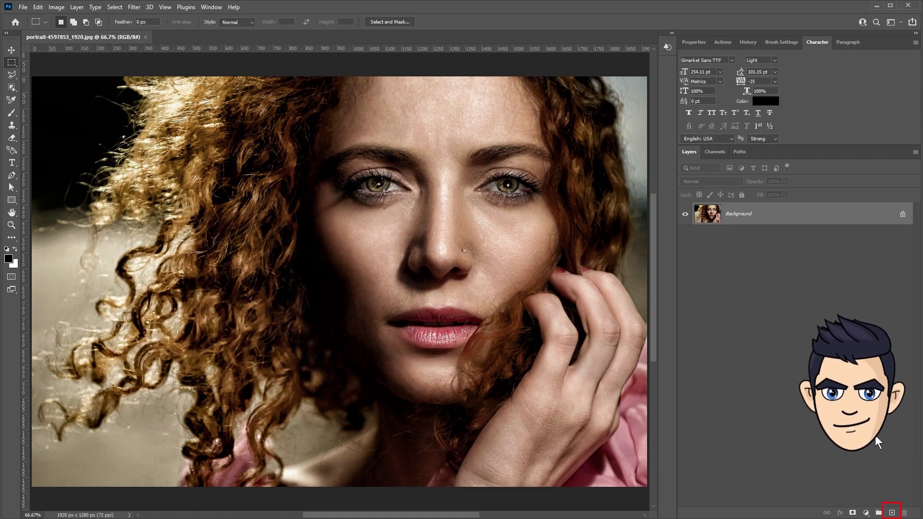
# Add a new layer named 'area' and set the foreground colour to green 22b14c.
pyautogui.click(890, 513)
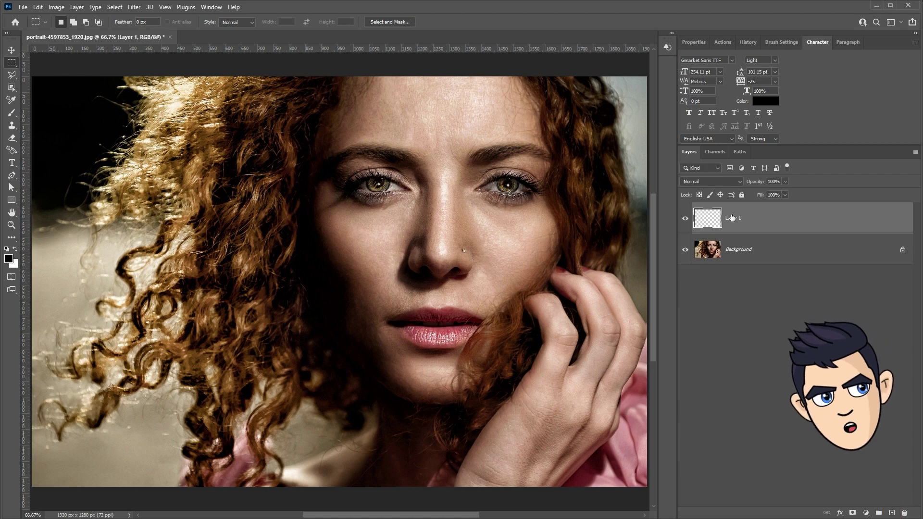
pyautogui.doubleClick(754, 224)
pyautogui.write('area')
pyautogui.press('Return')
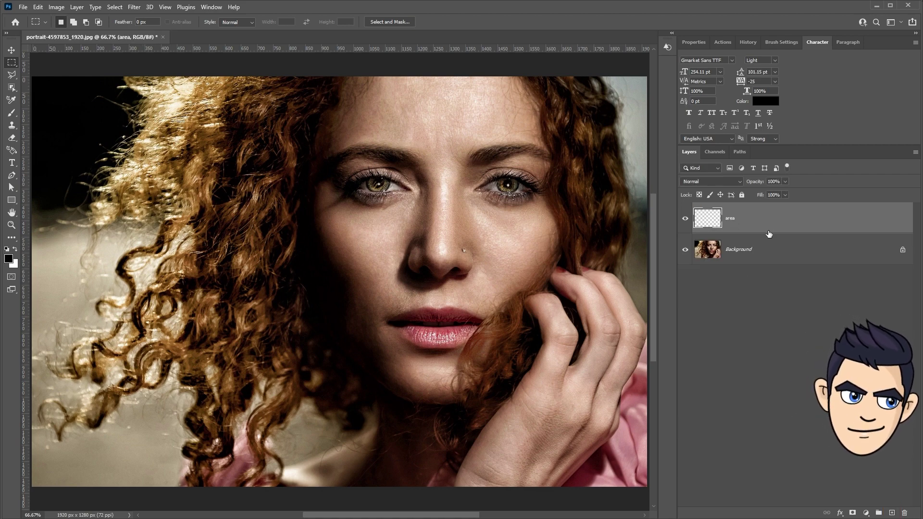
pyautogui.click(9, 258)
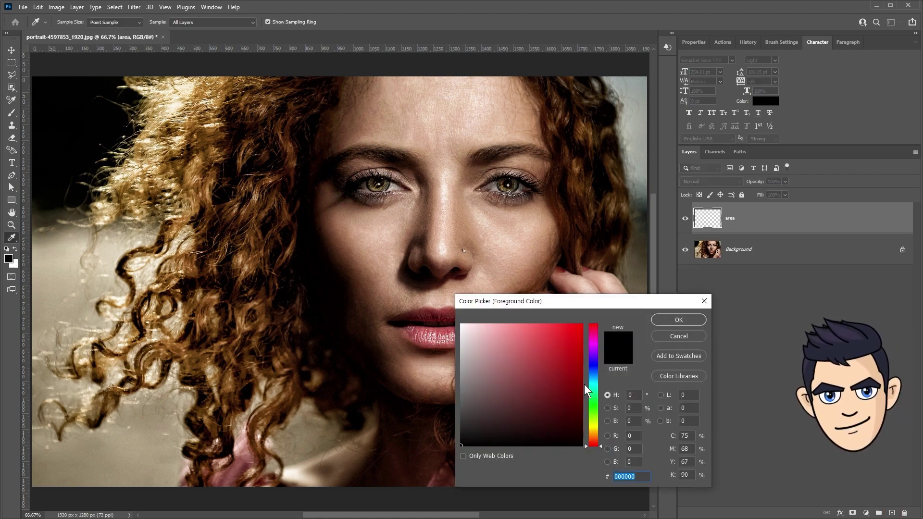
pyautogui.write('22b14c')
pyautogui.press('Return')
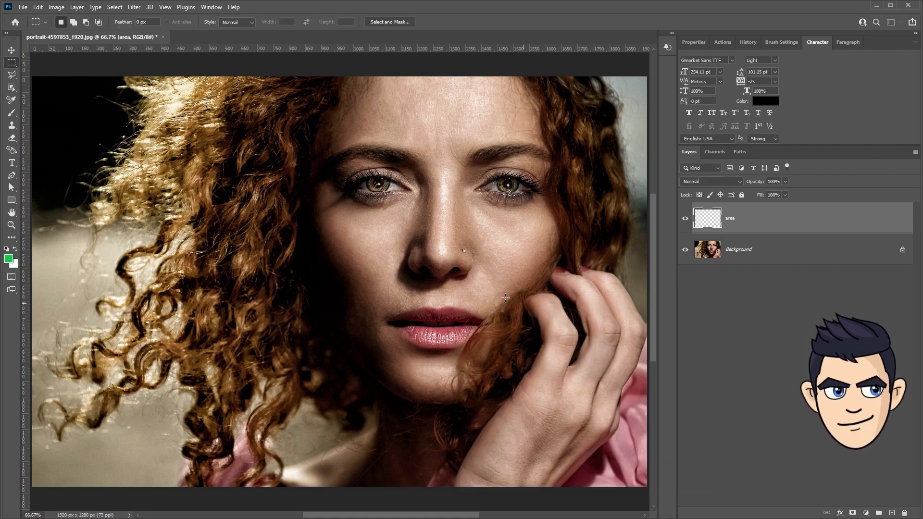
# Test-paint green with the Brush, then raise its hardness to 100%.
pyautogui.click(12, 112)
pyautogui.moveTo(330, 184)
pyautogui.mouseDown()
pyautogui.moveTo(507, 302)
pyautogui.moveTo(488, 315)
pyautogui.mouseUp()
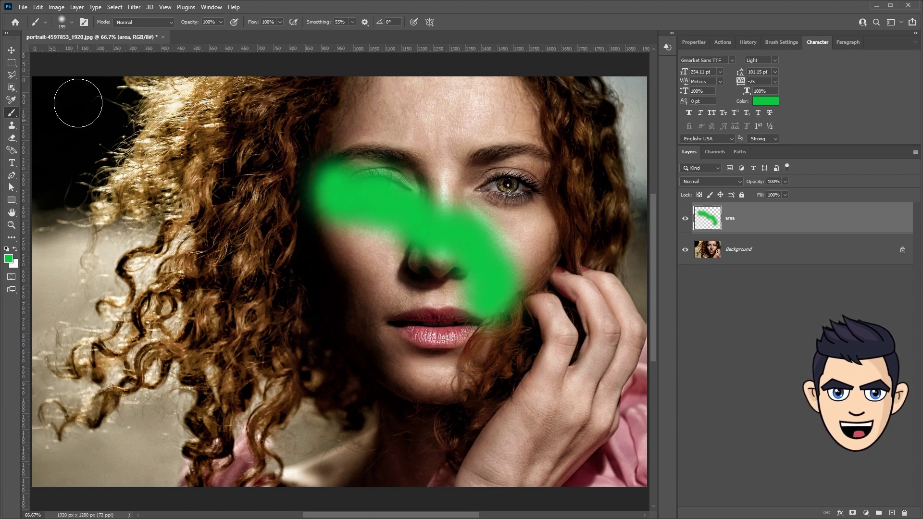
pyautogui.click(71, 21)
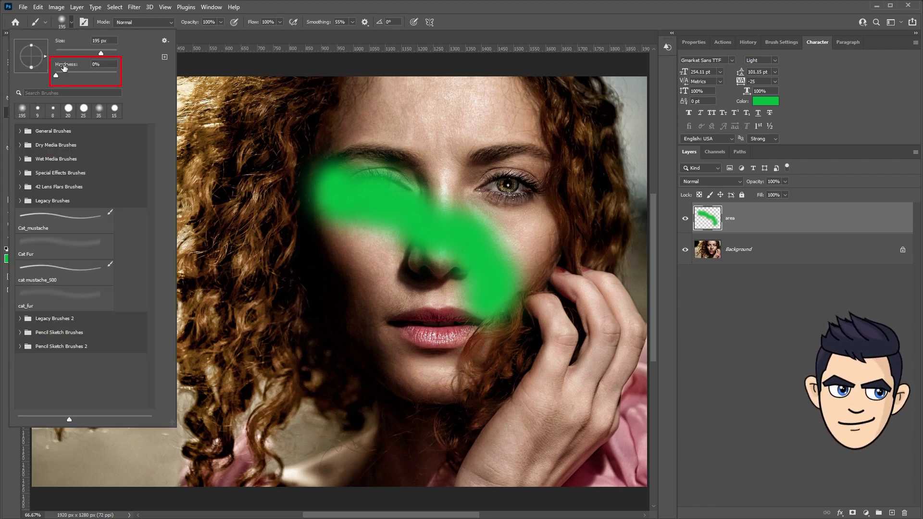
pyautogui.moveTo(55, 75); pyautogui.dragTo(126, 76)
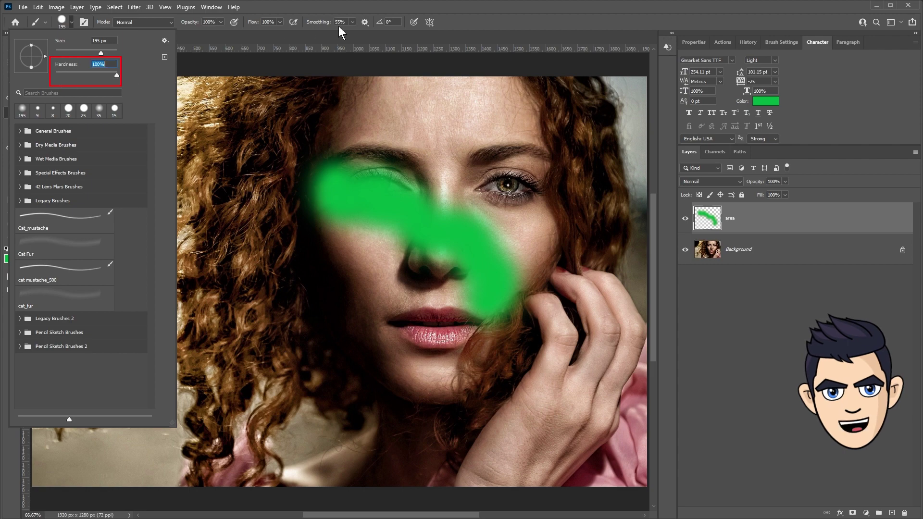
pyautogui.click(371, 10)
# Paint hard-edged green strokes over the eyes, face, hand and forehead.
pyautogui.moveTo(368, 158); pyautogui.dragTo(298, 166)
pyautogui.moveTo(267, 216)
pyautogui.mouseDown()
pyautogui.moveTo(505, 347)
pyautogui.moveTo(523, 379)
pyautogui.mouseUp()
pyautogui.moveTo(332, 269)
pyautogui.mouseDown()
pyautogui.moveTo(370, 267)
pyautogui.moveTo(230, 145)
pyautogui.moveTo(276, 293)
pyautogui.moveTo(505, 375)
pyautogui.moveTo(528, 240)
pyautogui.mouseUp()
pyautogui.moveTo(456, 144); pyautogui.dragTo(267, 144)
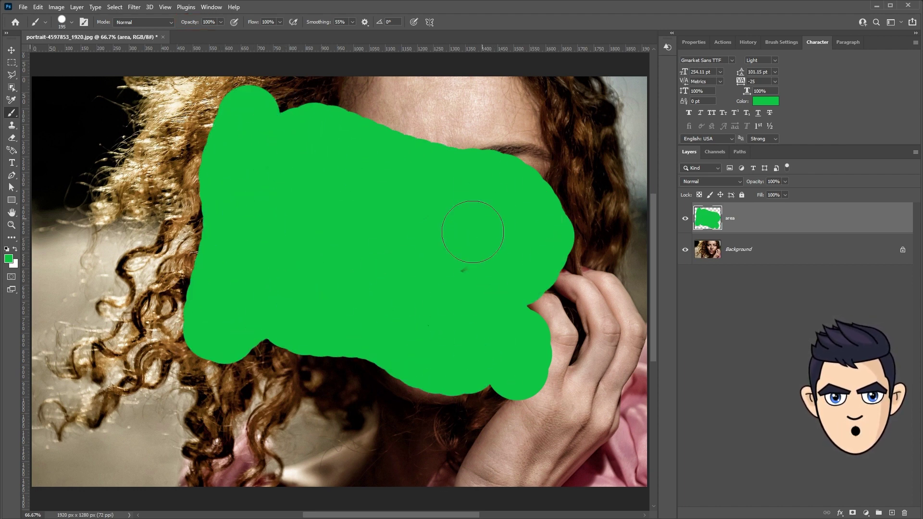
pyautogui.press('v')
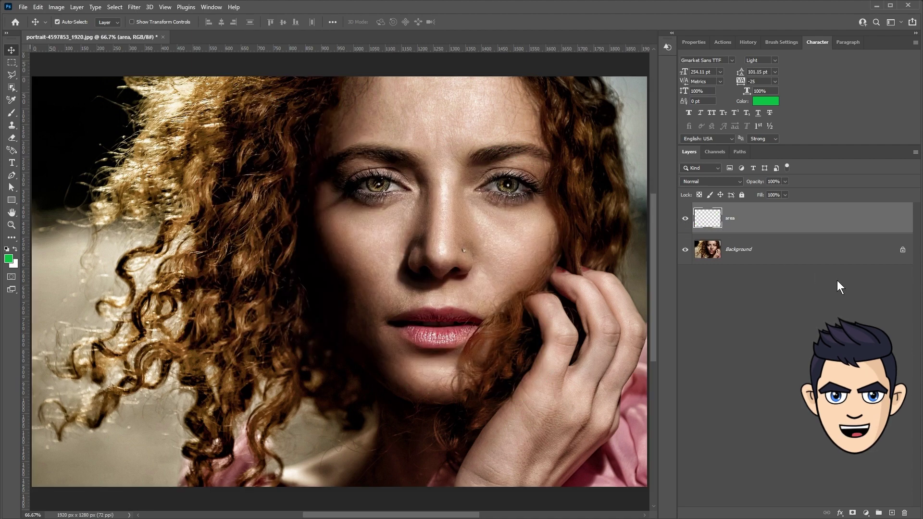
# Select Subject on the Background, fill the selection with green on the area layer, then deselect.
pyautogui.click(710, 250)
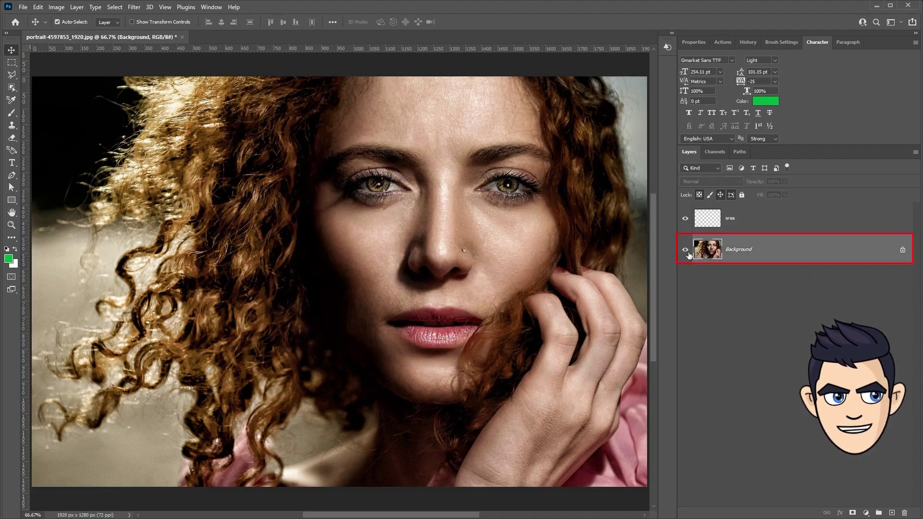
pyautogui.click(13, 90)
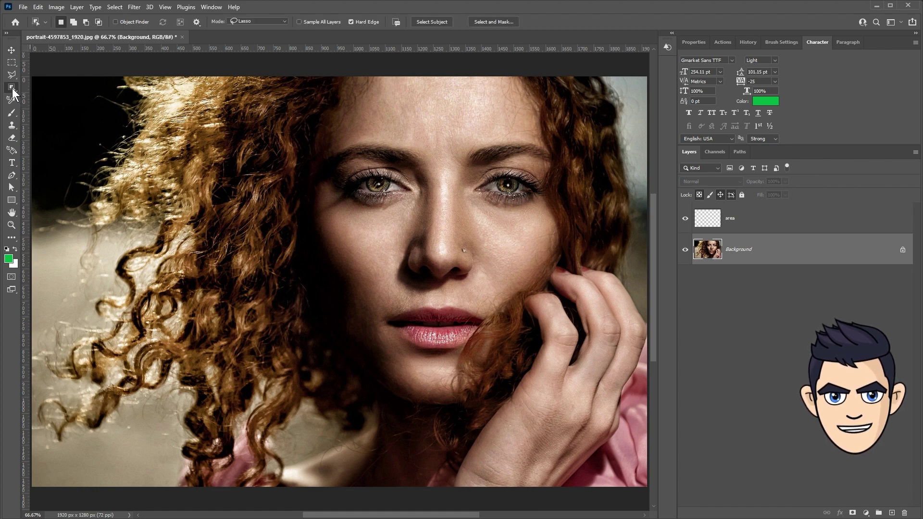
pyautogui.click(429, 22)
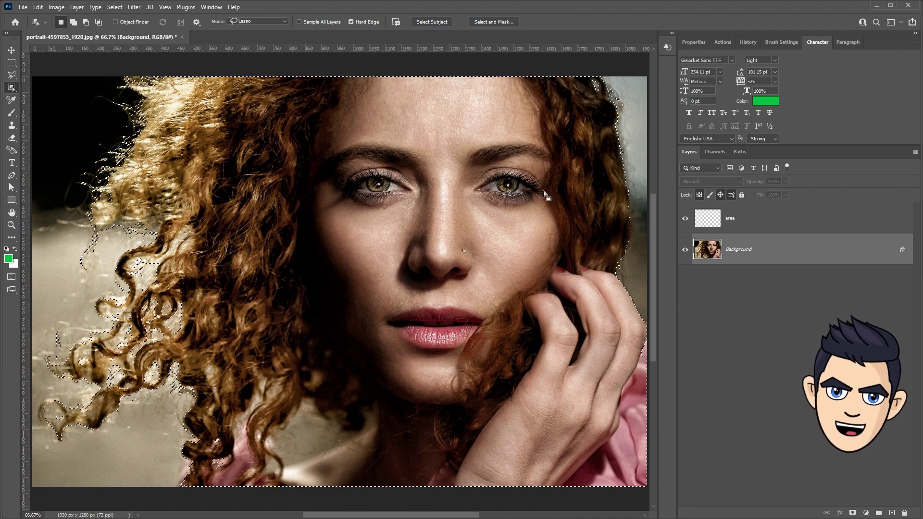
pyautogui.click(694, 219)
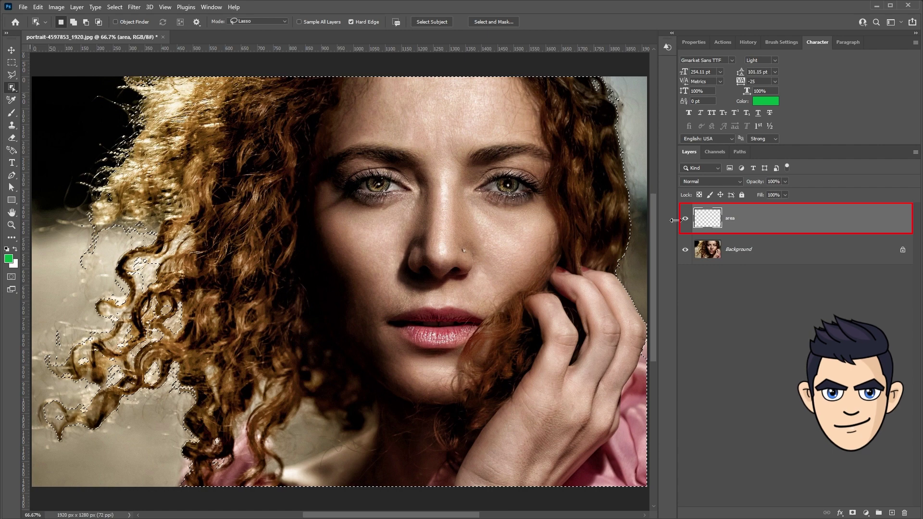
pyautogui.hotkey('alt', 'BackSpace')
pyautogui.hotkey('ctrl', 'd')
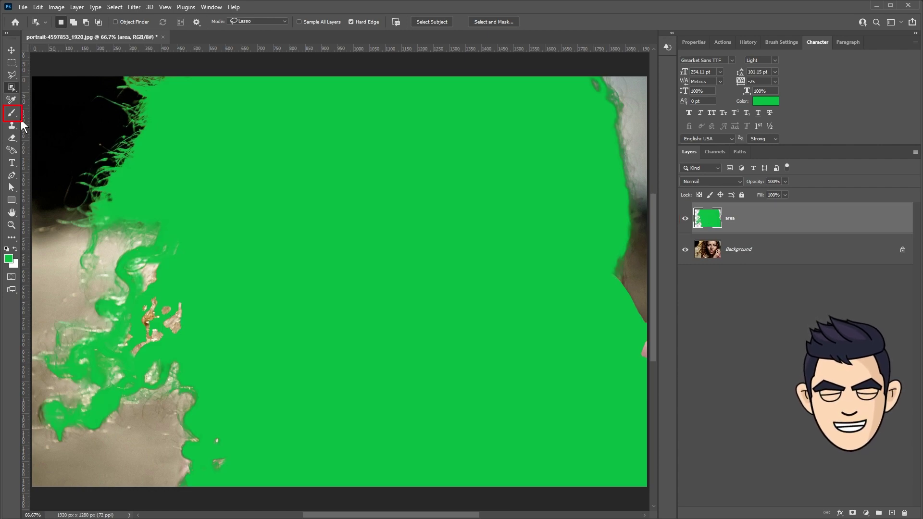
# Brush extra green over the left and right curly hair edges with a smaller brush.
pyautogui.click(12, 113)
pyautogui.moveTo(154, 308); pyautogui.dragTo(189, 375)
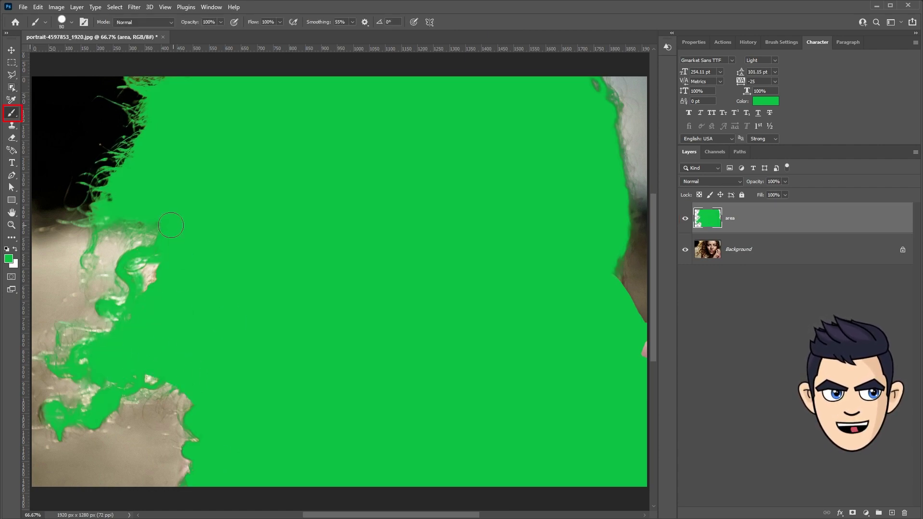
pyautogui.moveTo(600, 84); pyautogui.dragTo(598, 287)
pyautogui.moveTo(137, 289); pyautogui.dragTo(160, 236)
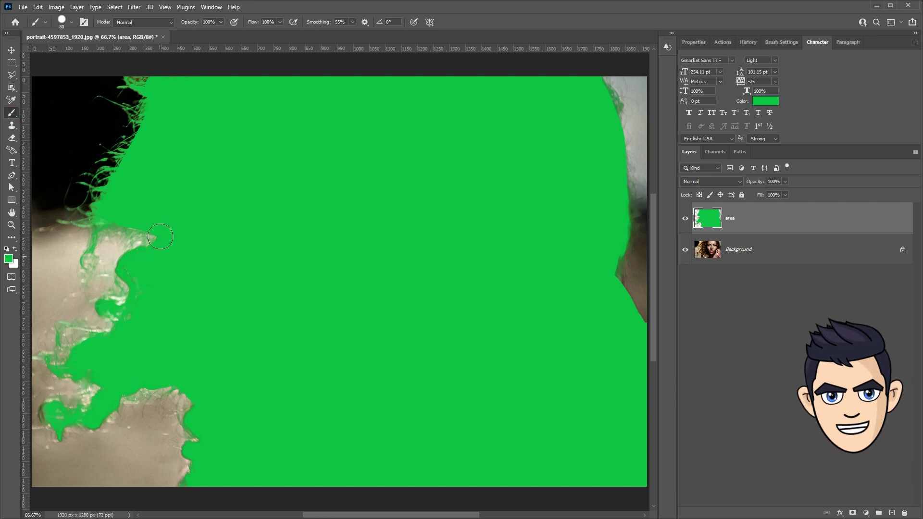
pyautogui.press('[')
pyautogui.press('[')
pyautogui.press('[')
pyautogui.moveTo(111, 331); pyautogui.dragTo(60, 332)
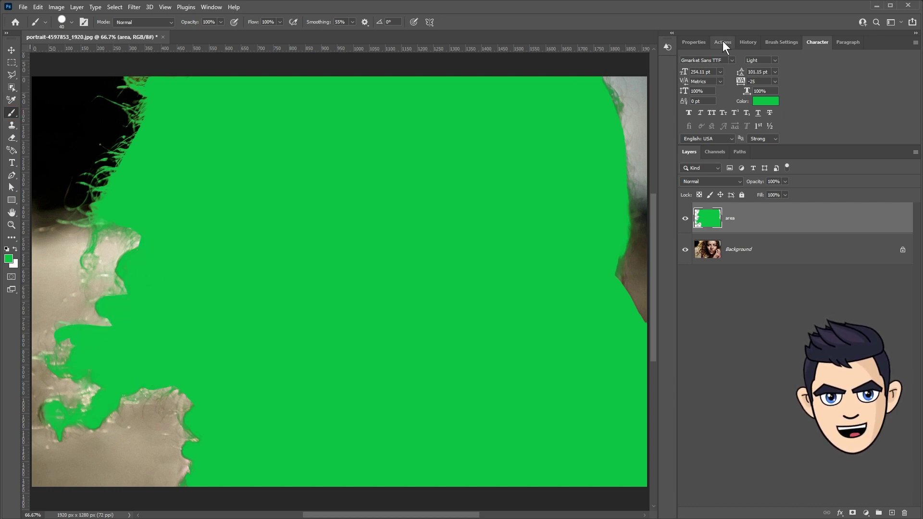
pyautogui.click(723, 42)
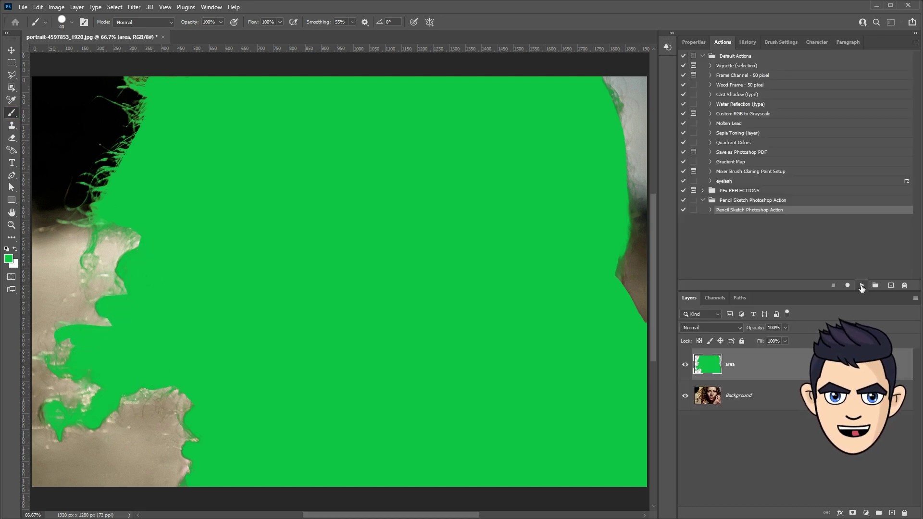
# Play the Pencil Sketch Photoshop Action on the portrait and expand it to scroll its steps.
pyautogui.click(861, 286)
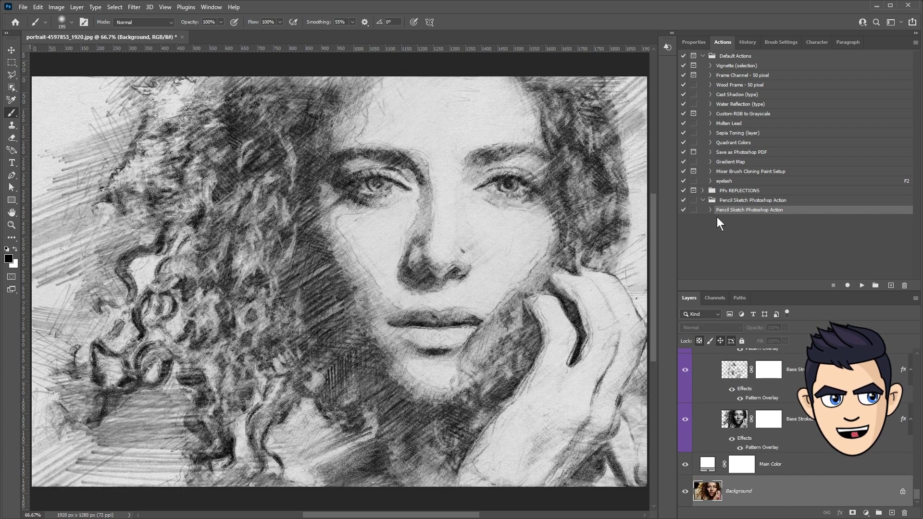
pyautogui.click(711, 210)
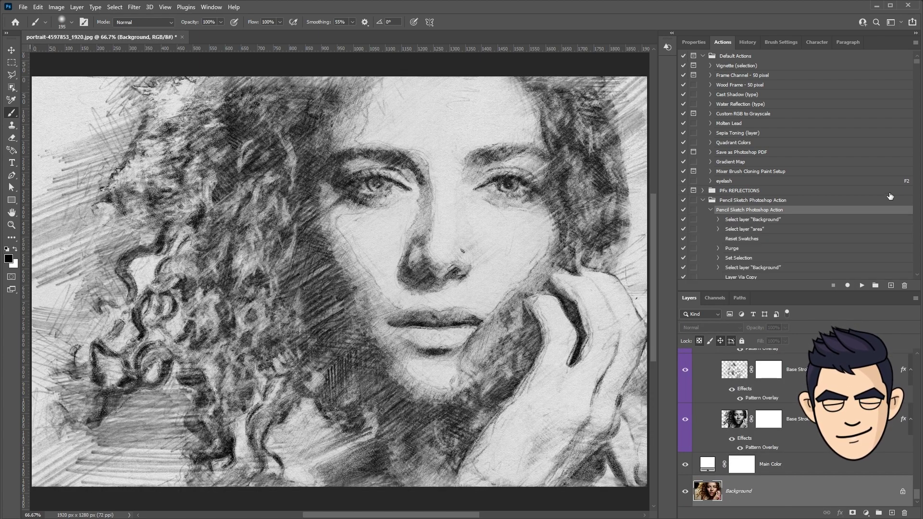
pyautogui.moveTo(916, 61); pyautogui.dragTo(916, 218)
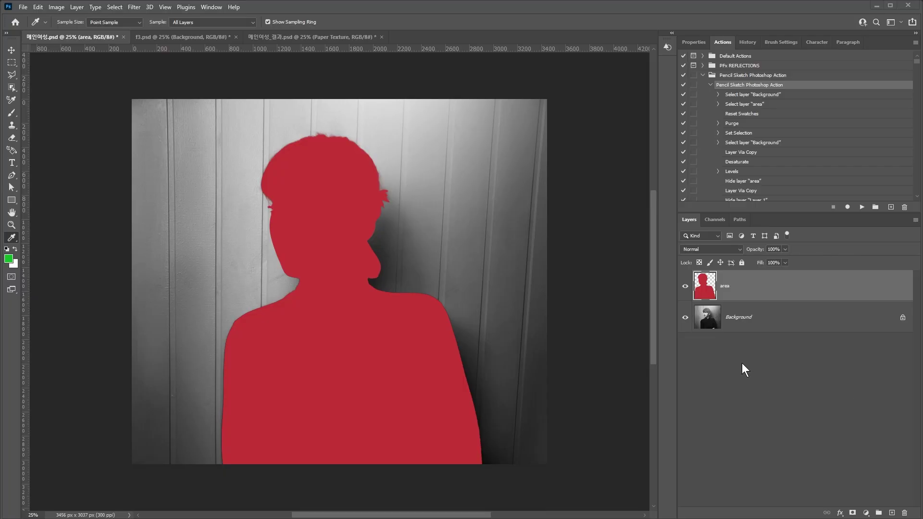
# Toggle the area layer's visibility, fill it entirely with green, and play the Pencil Sketch action.
pyautogui.click(684, 286)
pyautogui.click(685, 288)
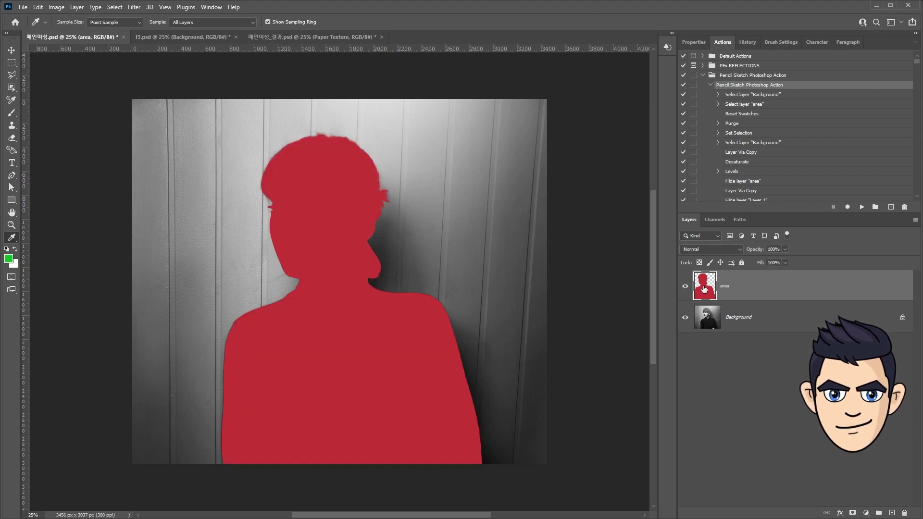
pyautogui.hotkey('alt', 'BackSpace')
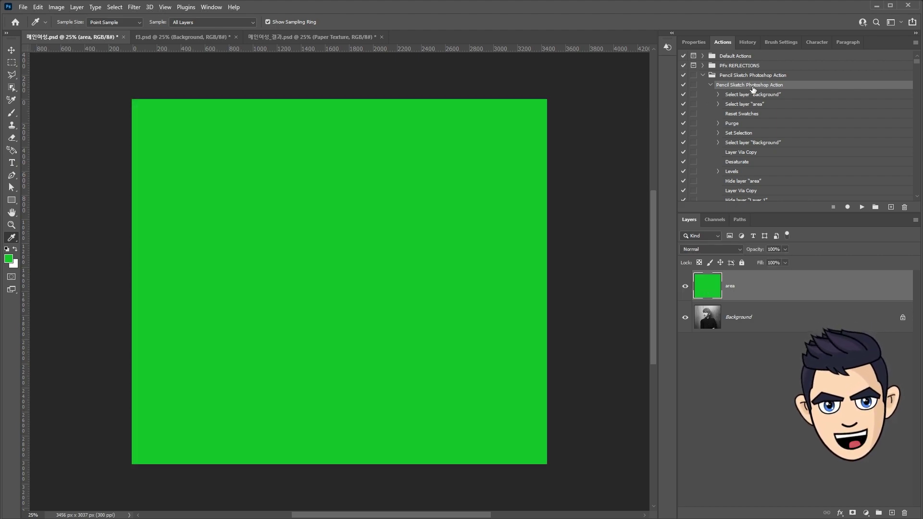
pyautogui.click(862, 206)
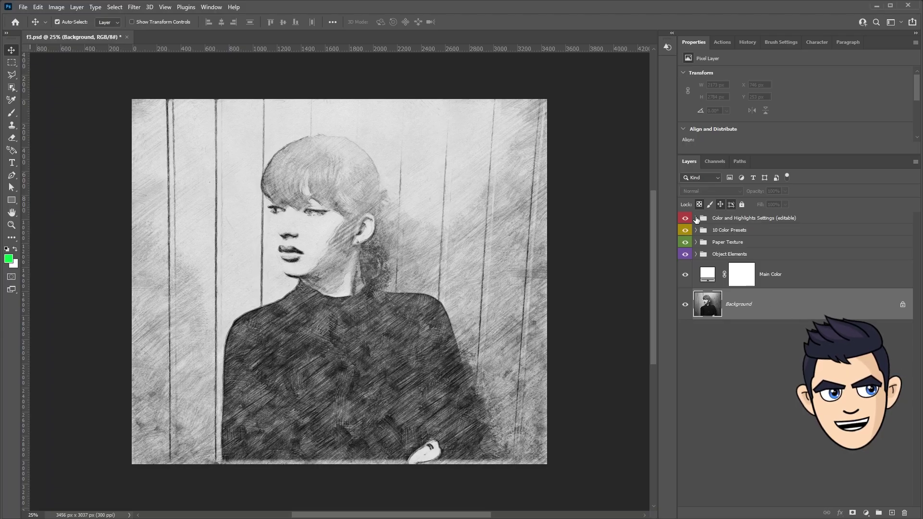
# Enable Brightness/Contrast, preview a sepia colour preset, and expand the Object Elements group.
pyautogui.click(696, 217)
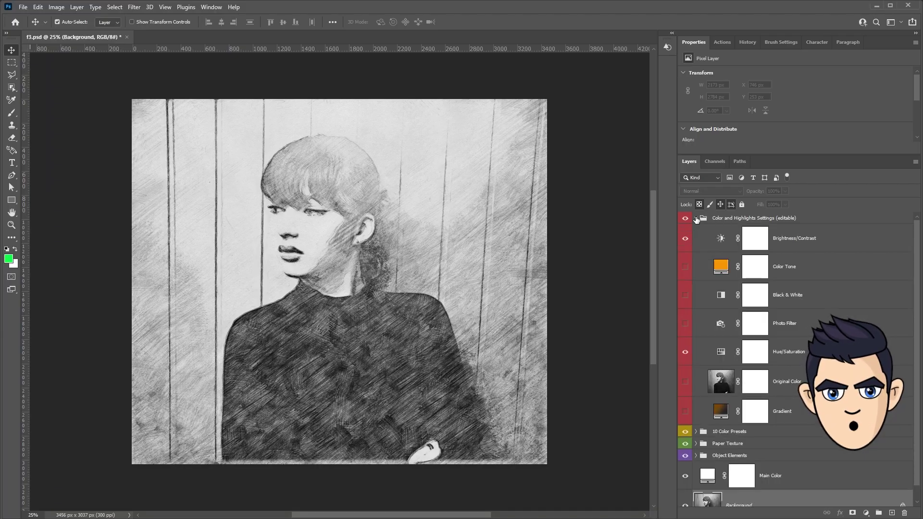
pyautogui.click(695, 229)
pyautogui.click(685, 251)
pyautogui.click(684, 278)
pyautogui.click(696, 229)
pyautogui.click(695, 254)
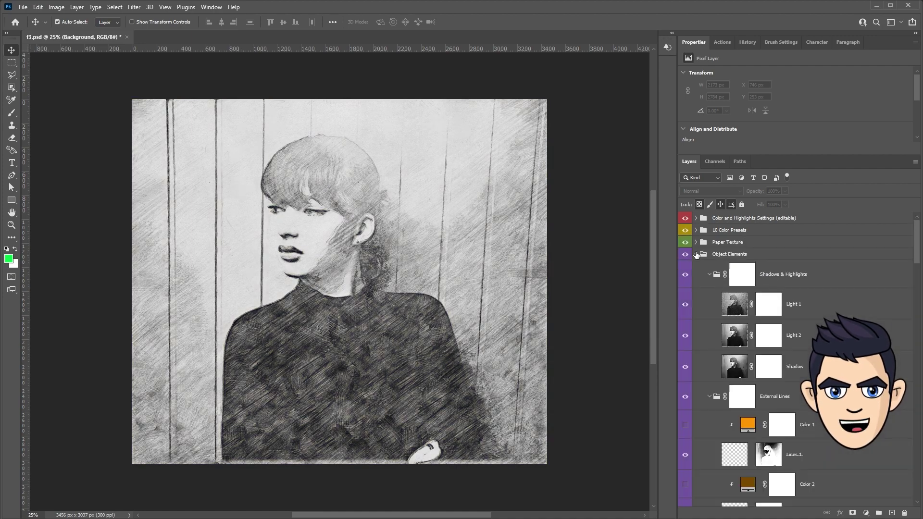